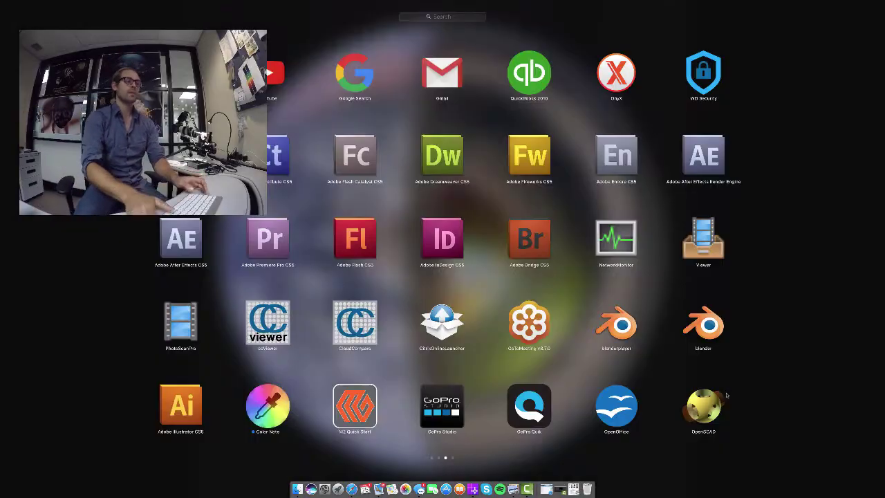
Step: Launch EOS Utility and start remote shooting for the connected EOS 6D
{"action": "type", "text": "eos"}
{"action": "key", "text": "Return"}
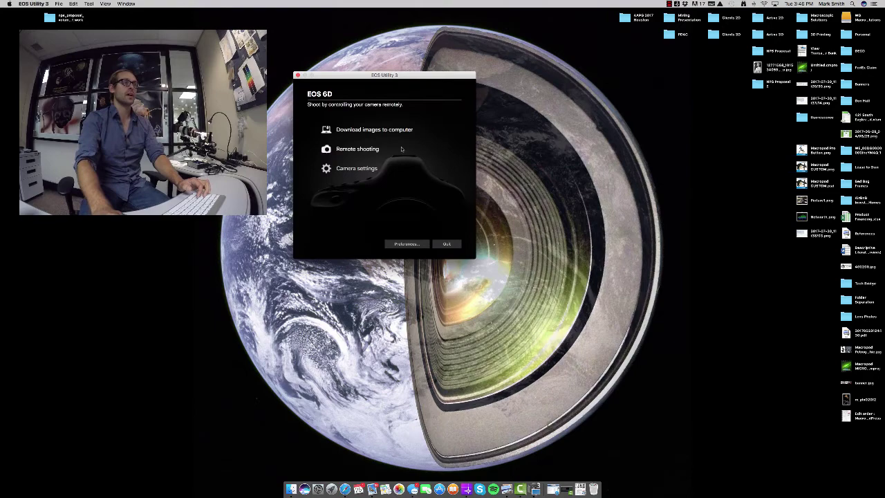
{"action": "left_click", "coordinate": [365, 150]}
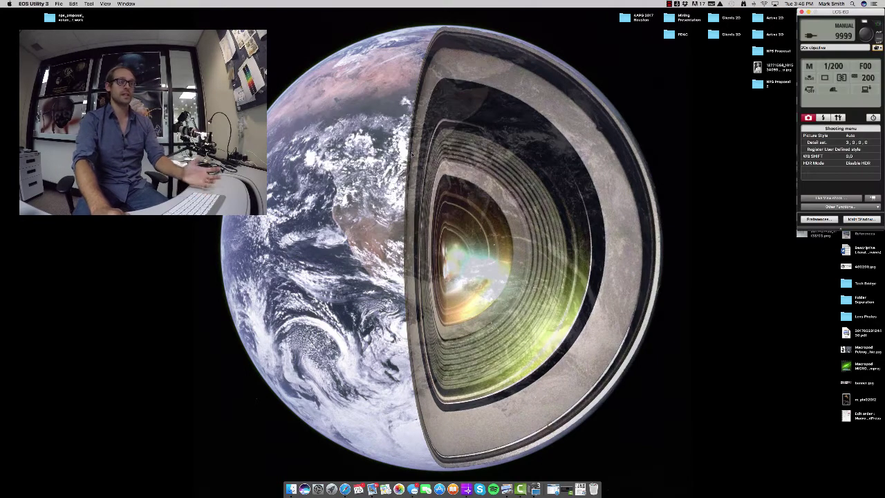
Step: Create a folder named 50x objective inside the weevil scales folder and set it as the destination folder for captured images
{"action": "left_click", "coordinate": [818, 219]}
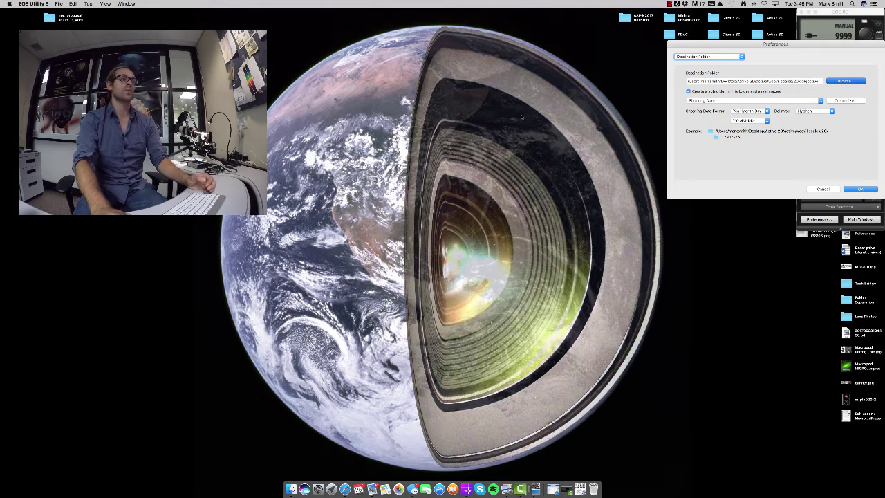
{"action": "left_click", "coordinate": [845, 80]}
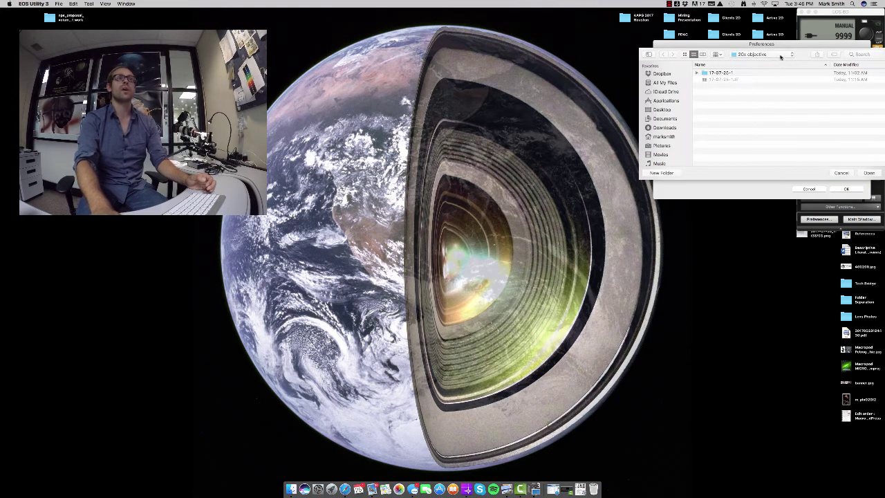
{"action": "left_click", "coordinate": [781, 57]}
{"action": "left_click", "coordinate": [757, 64]}
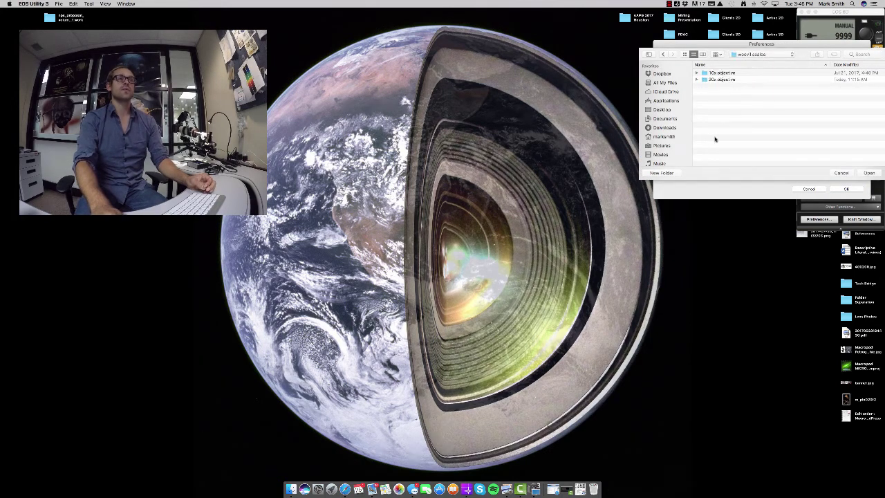
{"action": "left_click", "coordinate": [668, 176]}
{"action": "type", "text": "50x"}
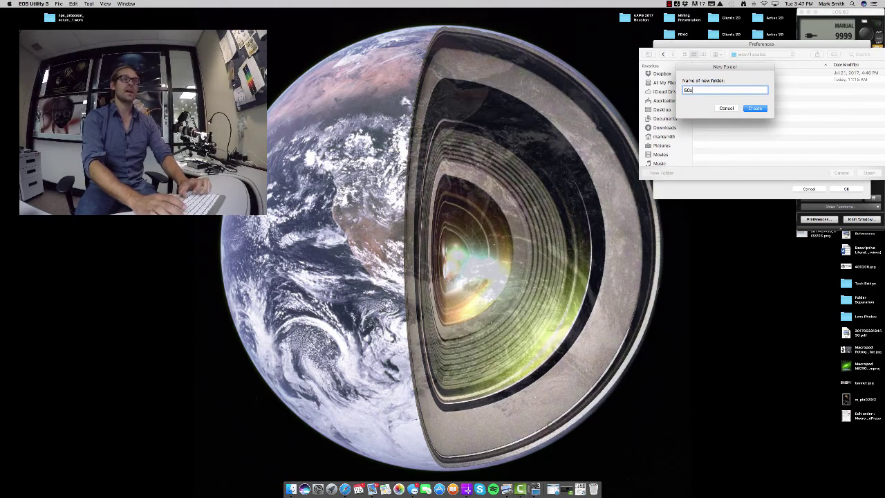
{"action": "type", "text": " object"}
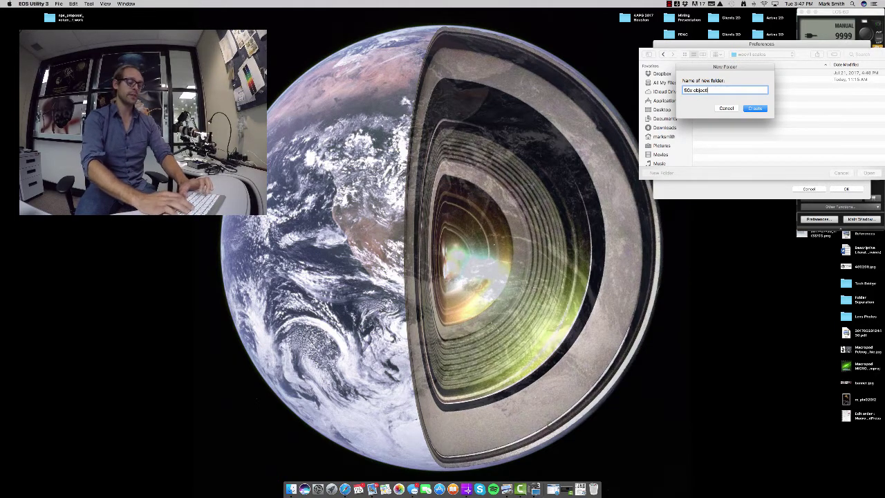
{"action": "type", "text": "ive"}
{"action": "key", "text": "Return"}
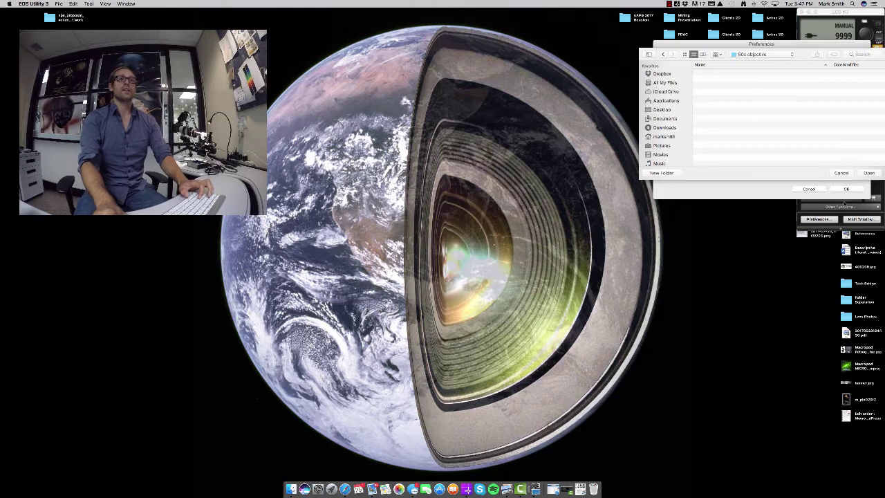
{"action": "left_click", "coordinate": [865, 173]}
{"action": "left_click", "coordinate": [850, 188]}
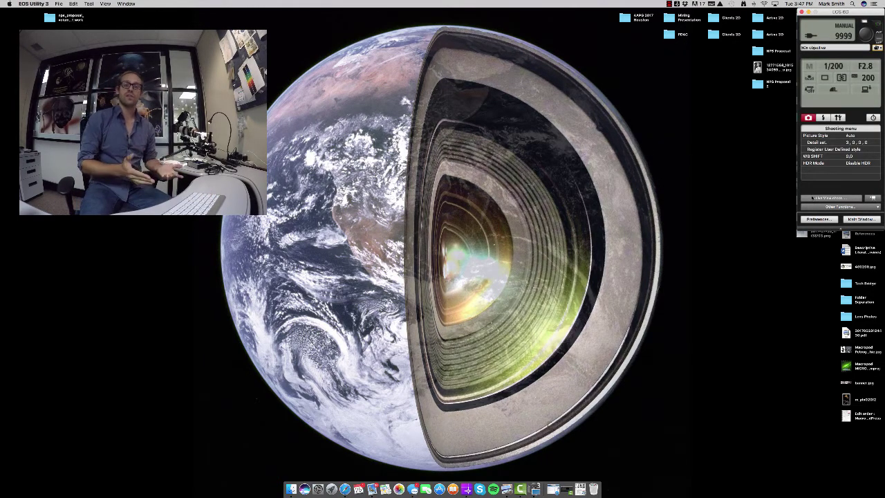
Step: Open the remote live view to inspect the specimen's framing and focus, and close it again
{"action": "left_click", "coordinate": [812, 198]}
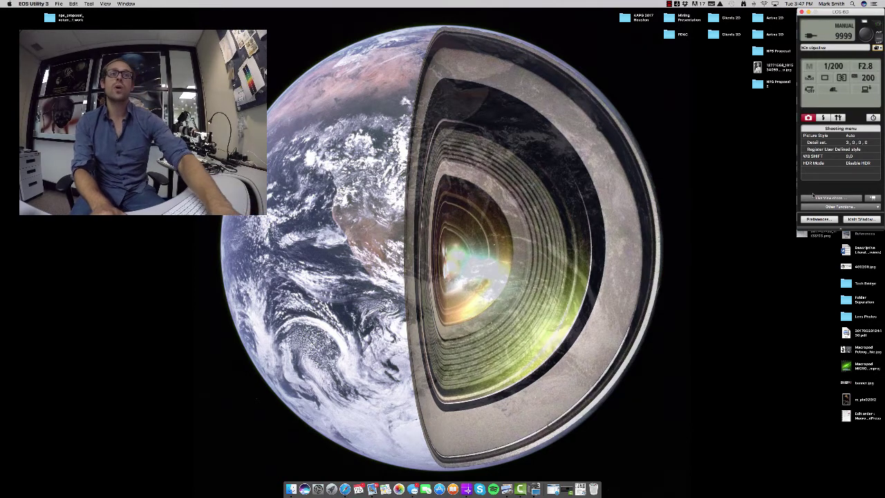
{"action": "left_click", "coordinate": [813, 198]}
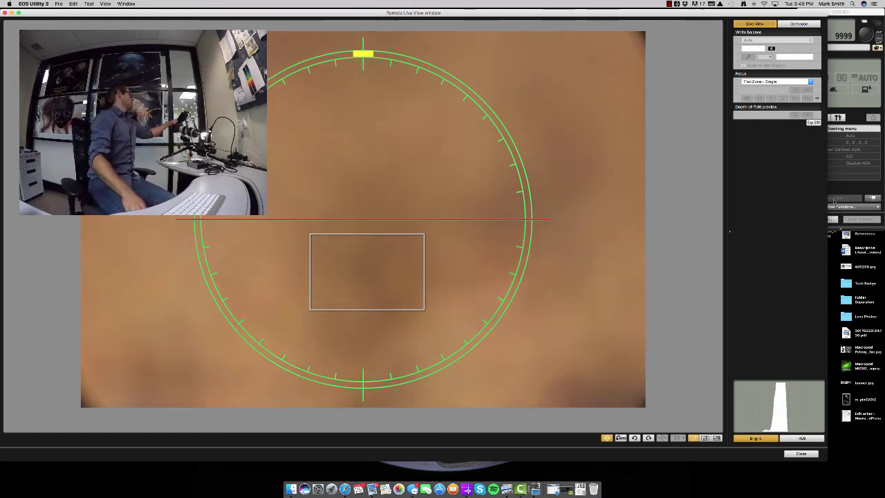
{"action": "left_click", "coordinate": [834, 201]}
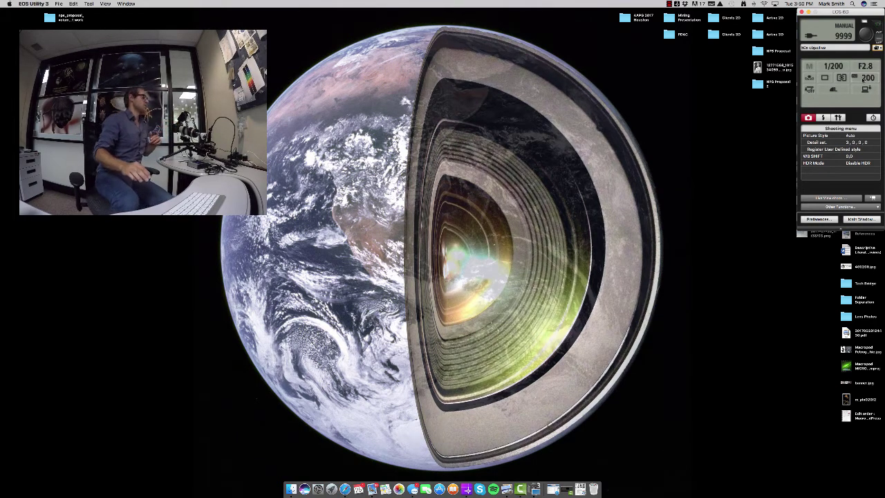
Step: Set the ISO speed to 400 and take a test shot with the Quick Preview window open beside the camera controls
{"action": "left_click", "coordinate": [867, 78]}
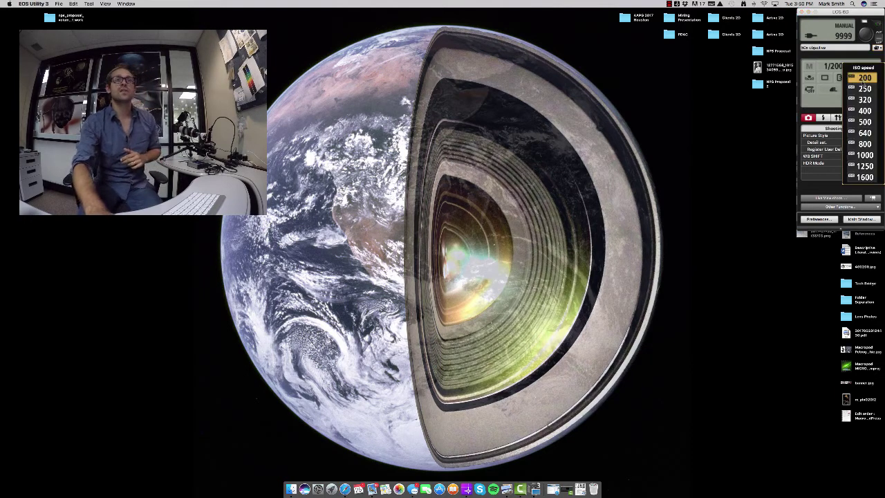
{"action": "left_click", "coordinate": [864, 111]}
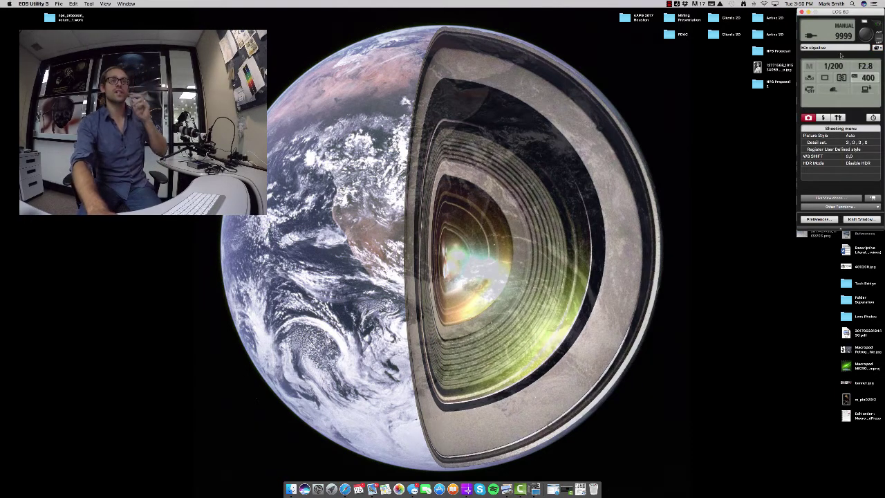
{"action": "left_click", "coordinate": [840, 207]}
{"action": "left_click", "coordinate": [817, 216]}
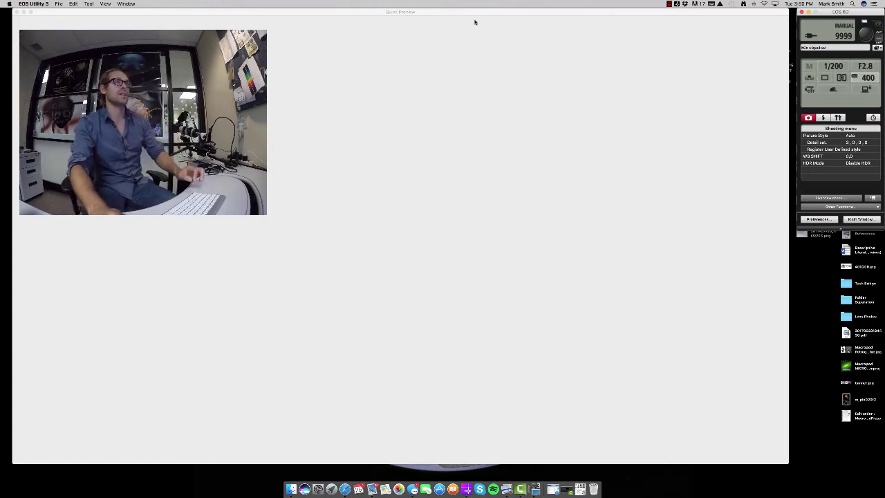
{"action": "left_click_drag", "start_coordinate": [469, 13], "coordinate": [463, 13]}
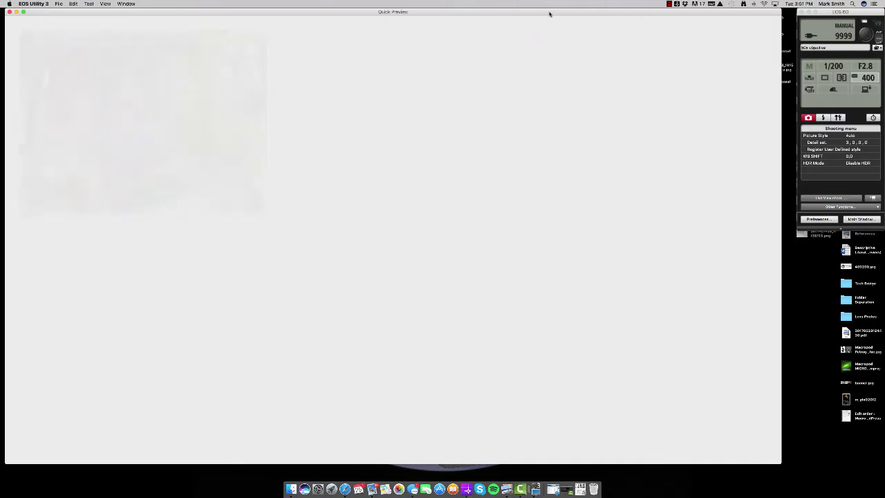
{"action": "left_click", "coordinate": [862, 34]}
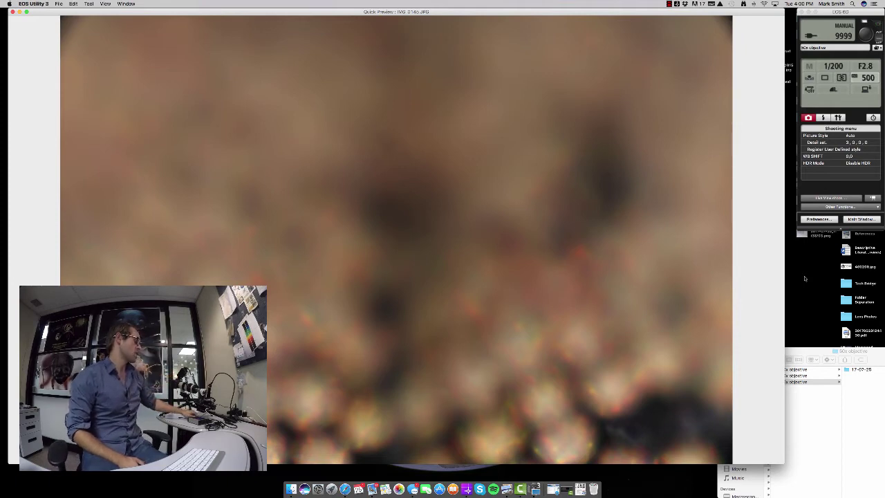
Step: Quit EOS Utility and rename the 17-07-25 image folder inside 50x objective as 17-07-25-1
{"action": "key", "text": "super+q"}
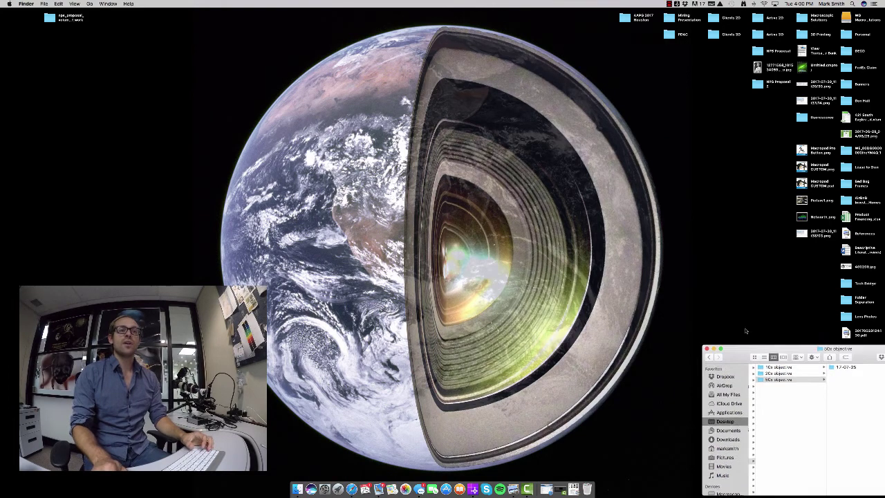
{"action": "left_click_drag", "start_coordinate": [799, 353], "coordinate": [596, 220]}
{"action": "left_click", "coordinate": [656, 238]}
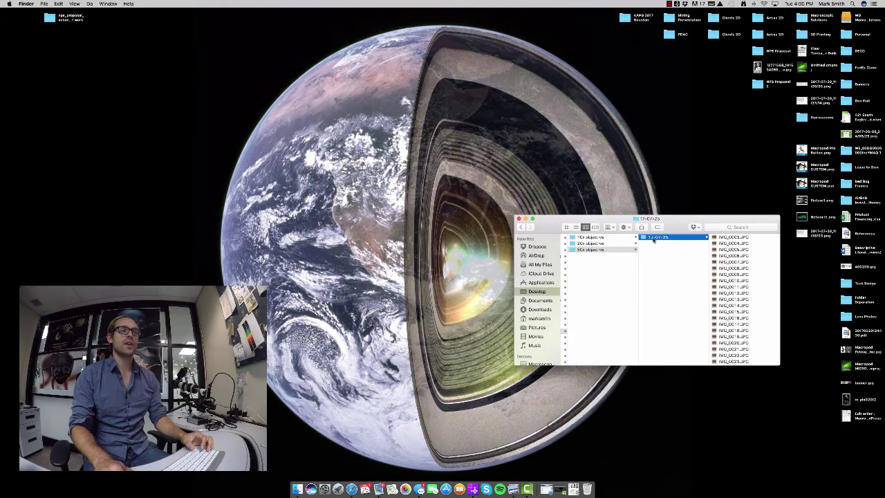
{"action": "key", "text": "Return"}
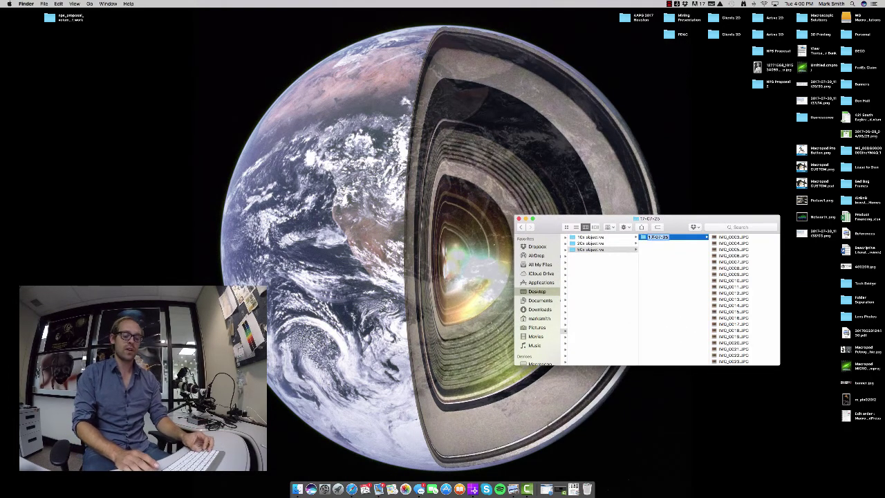
{"action": "key", "text": "Right"}
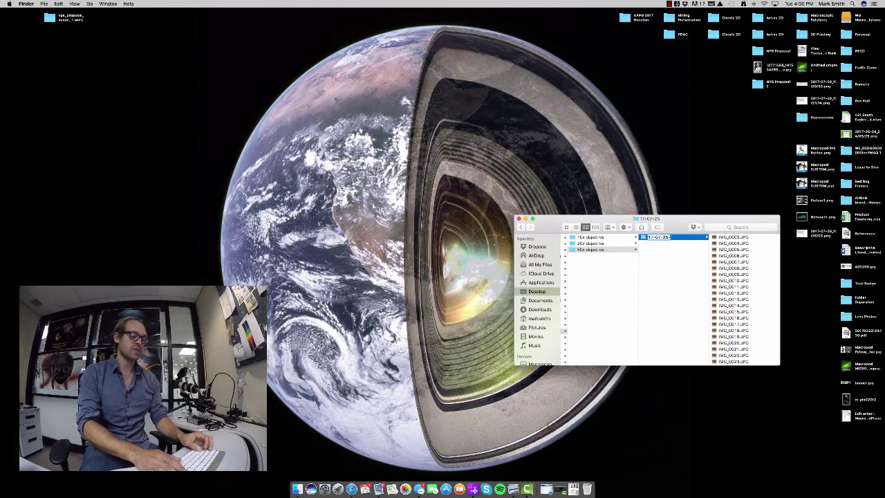
{"action": "type", "text": "-1"}
{"action": "key", "text": "Return"}
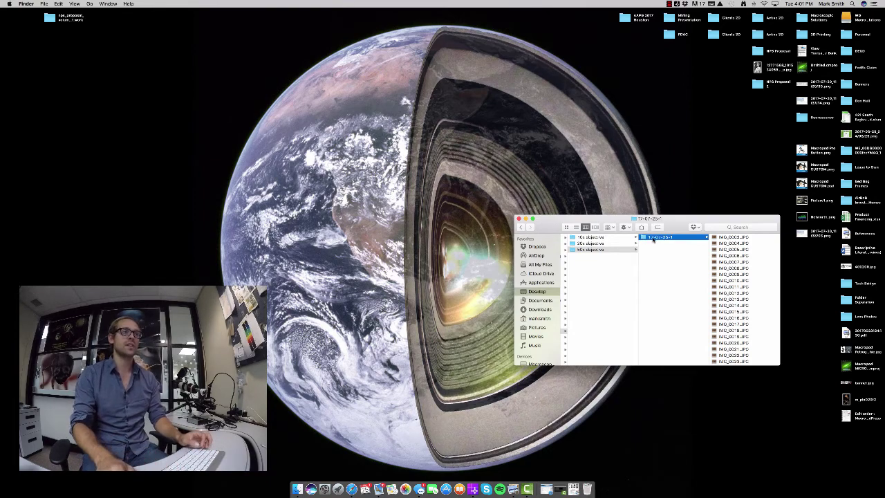
{"action": "left_click_drag", "start_coordinate": [527, 217], "coordinate": [567, 218]}
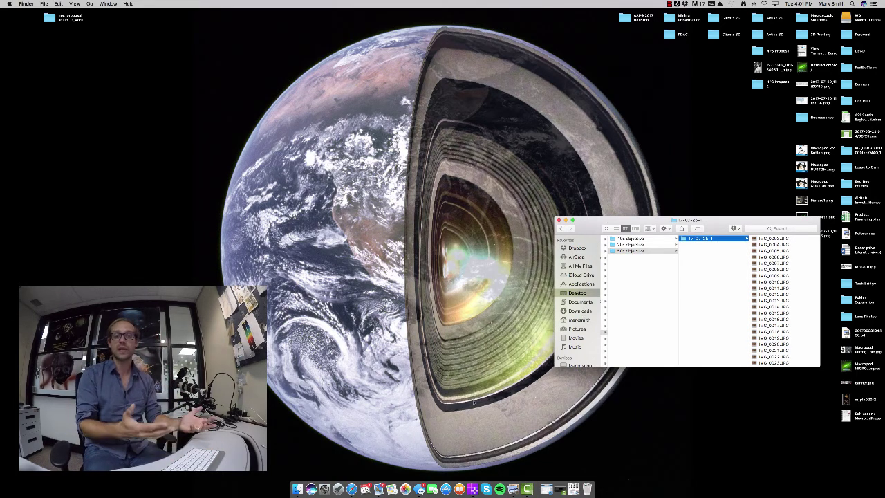
Step: Launch Zerene Stacker and dismiss its welcome message
{"action": "key", "text": "F4"}
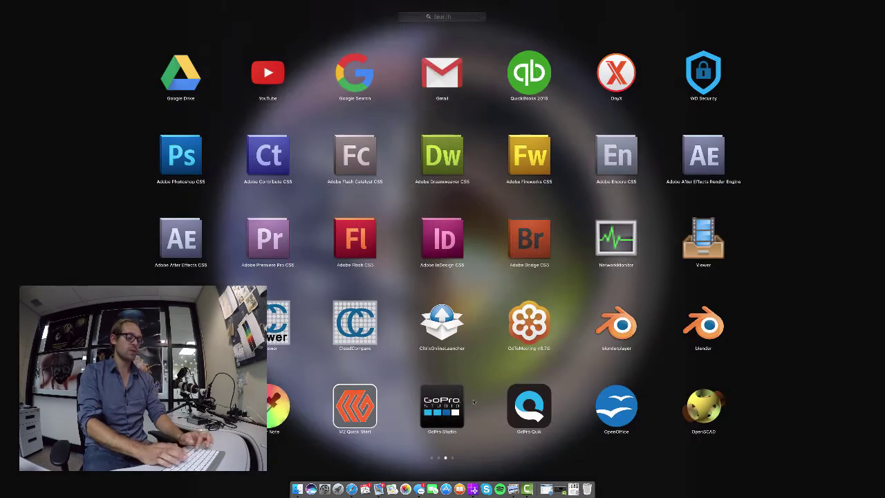
{"action": "type", "text": "ec"}
{"action": "key", "text": "Return"}
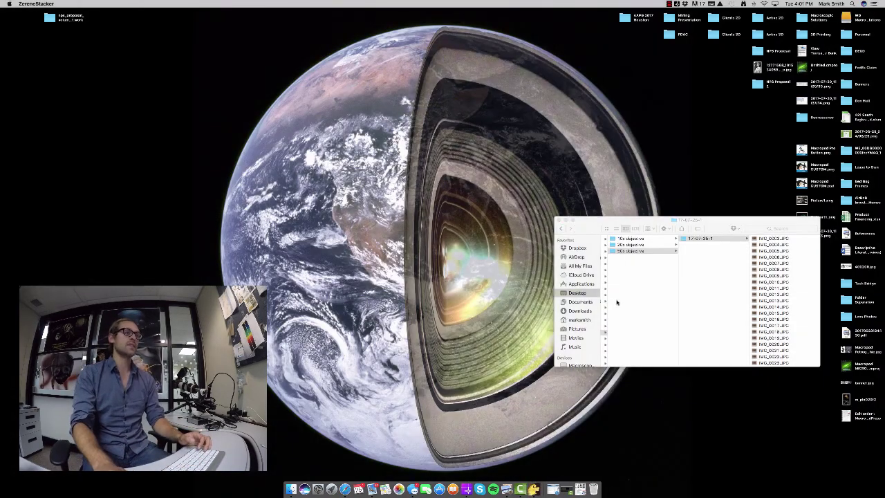
{"action": "left_click", "coordinate": [614, 261]}
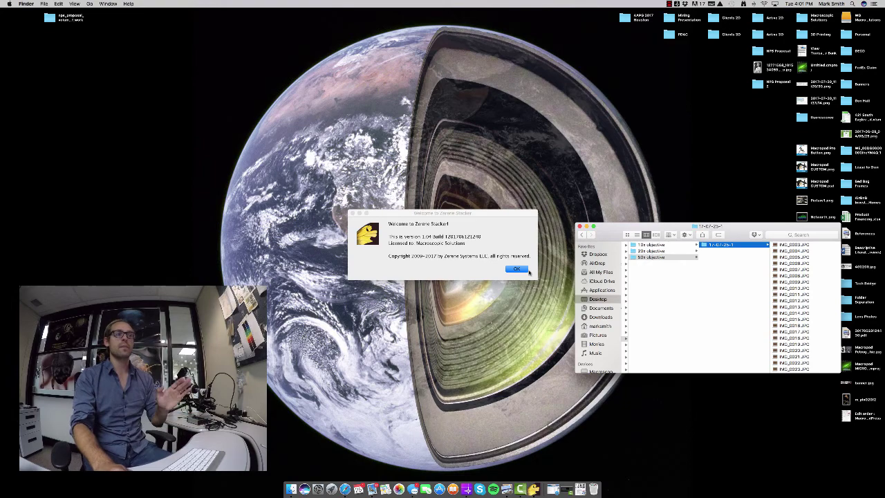
{"action": "left_click", "coordinate": [527, 270]}
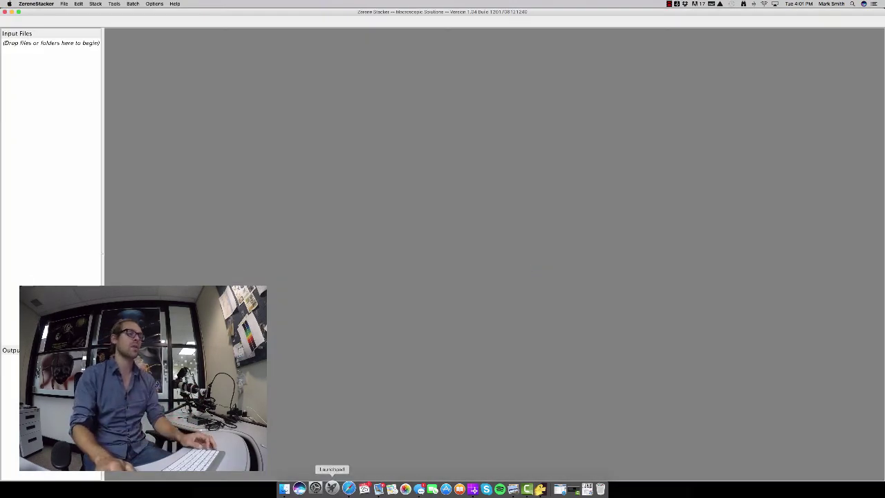
Step: Add the 17-07-25-1 image folder from Finder to the input files in Zerene Stacker
{"action": "left_click", "coordinate": [292, 489]}
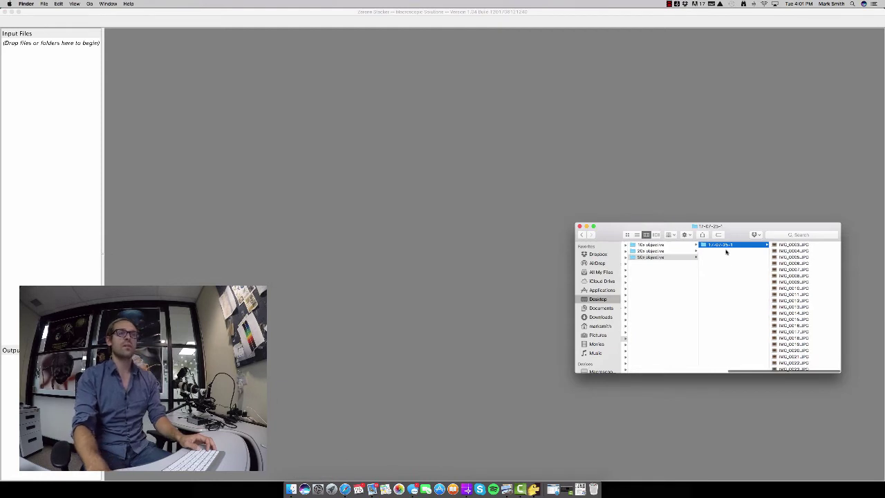
{"action": "left_click_drag", "start_coordinate": [719, 247], "coordinate": [65, 142]}
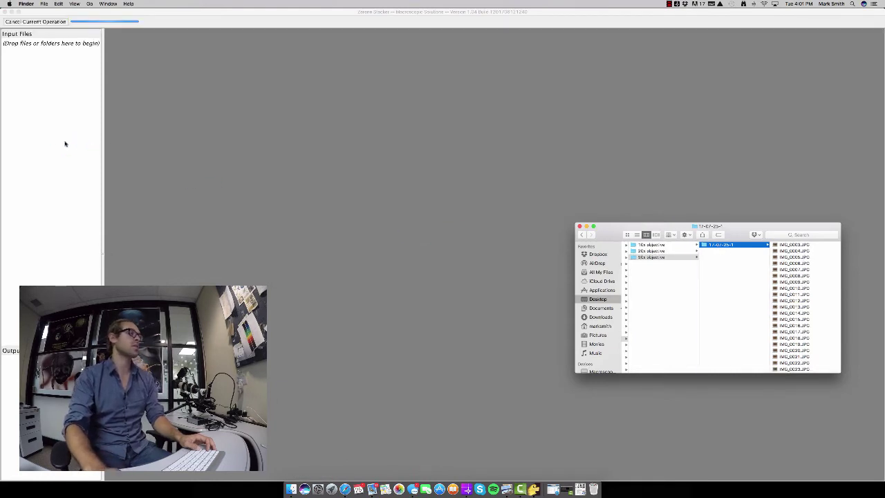
{"action": "left_click", "coordinate": [36, 12]}
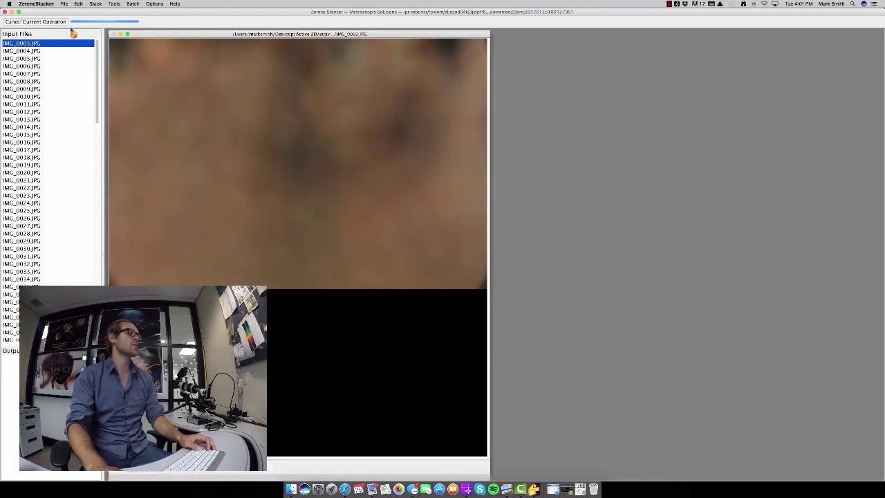
Step: Reverse the order of the input images, and align and stack all of them with the PMax method
{"action": "left_click", "coordinate": [64, 5]}
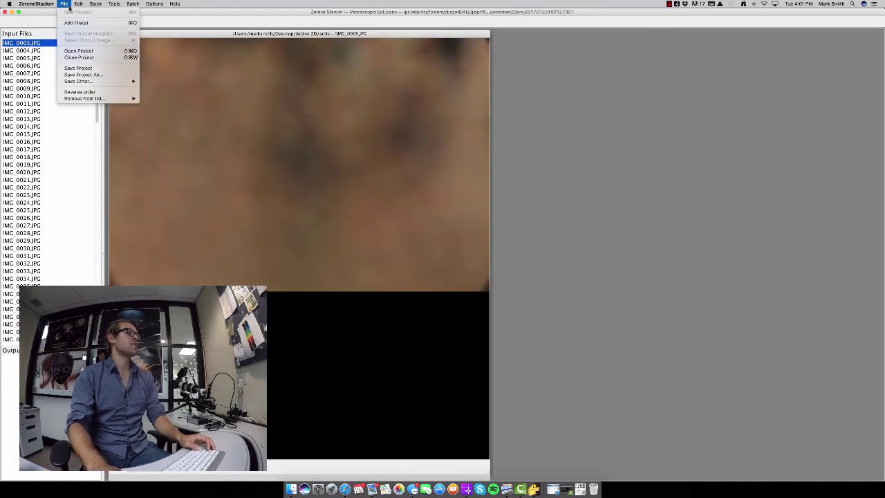
{"action": "left_click", "coordinate": [80, 91]}
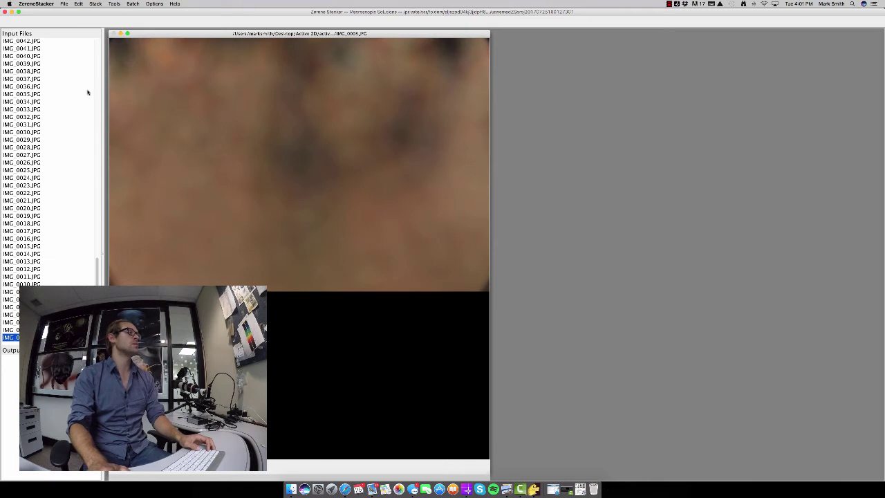
{"action": "left_click", "coordinate": [96, 5]}
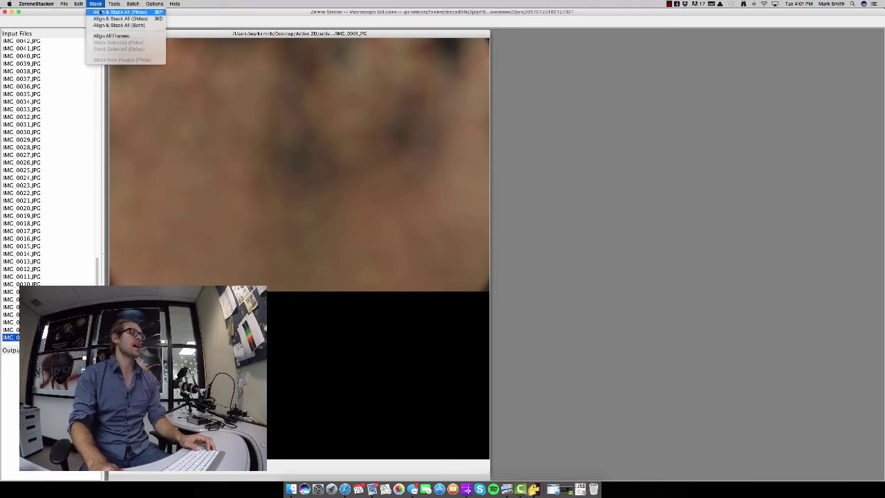
{"action": "left_click", "coordinate": [101, 12]}
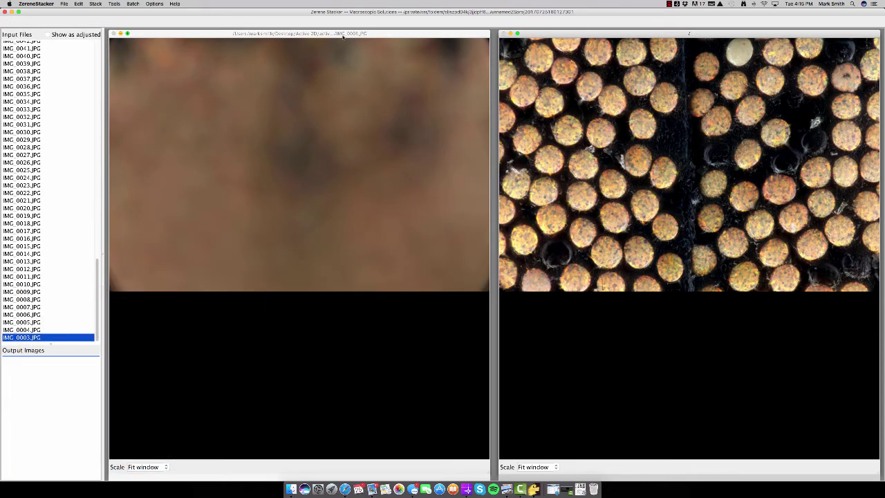
Step: Set the stacked image's display scale to 50% to examine the scales in detail
{"action": "left_click", "coordinate": [555, 467]}
{"action": "left_click", "coordinate": [534, 436]}
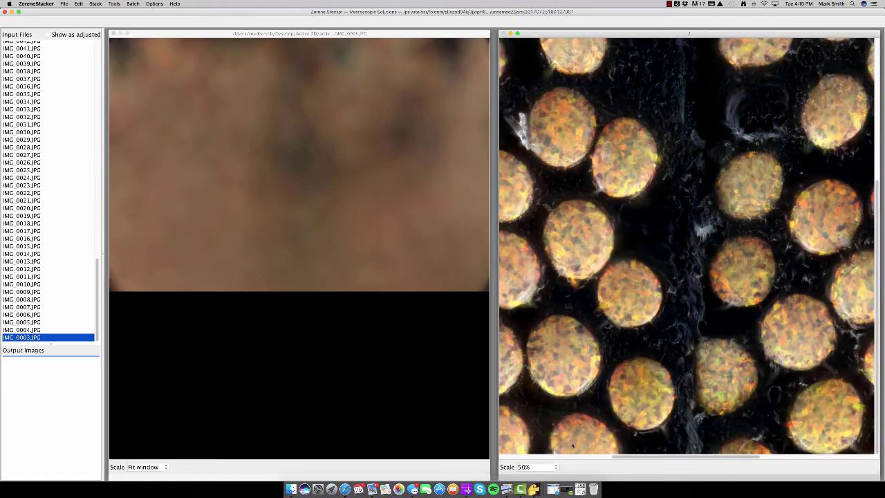
Step: Examine the scales across the stacked image, raising its display scale to 100% for closer inspection of their detail
{"action": "left_click_drag", "start_coordinate": [644, 458], "coordinate": [627, 458]}
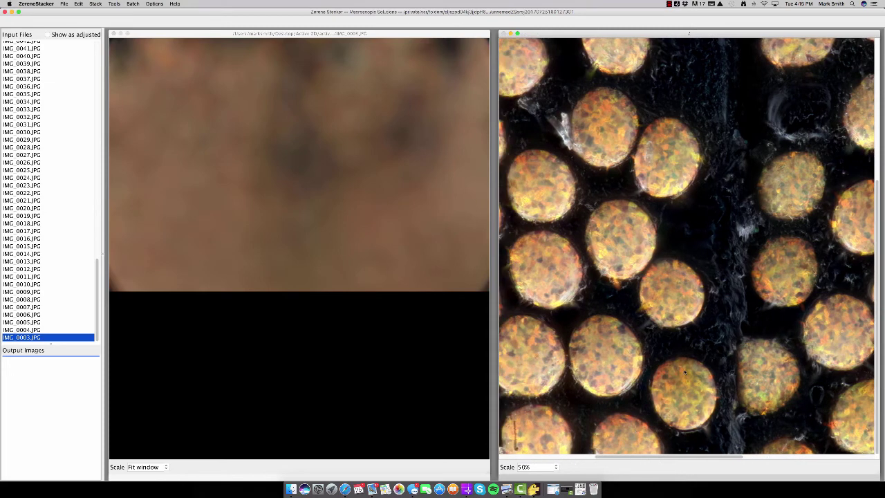
{"action": "scroll", "coordinate": [763, 335], "scroll_direction": "up", "scroll_amount": 5}
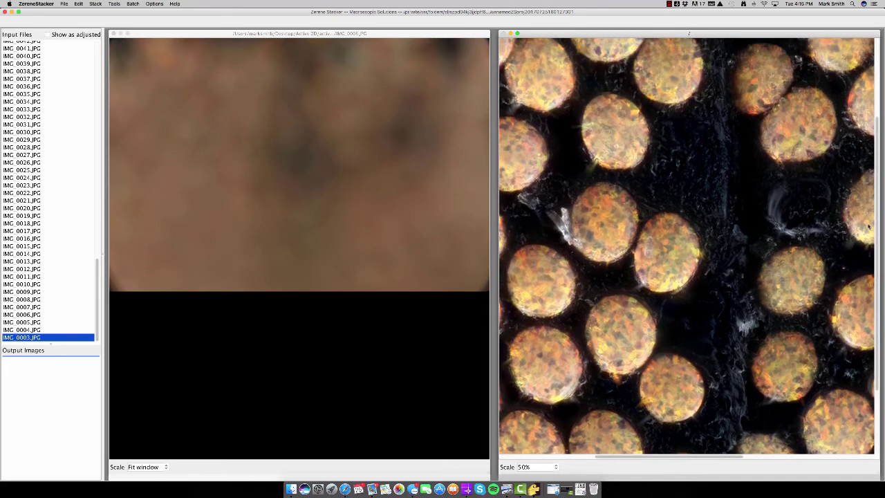
{"action": "left_click", "coordinate": [555, 467]}
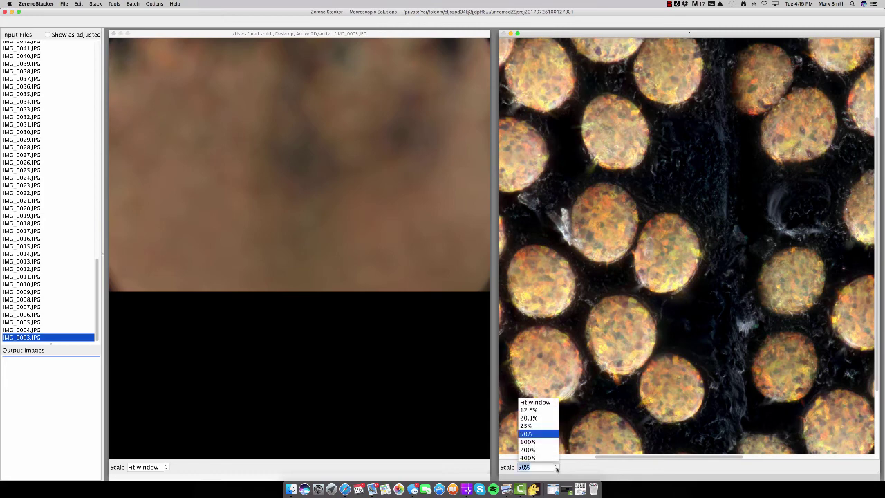
{"action": "left_click", "coordinate": [536, 444]}
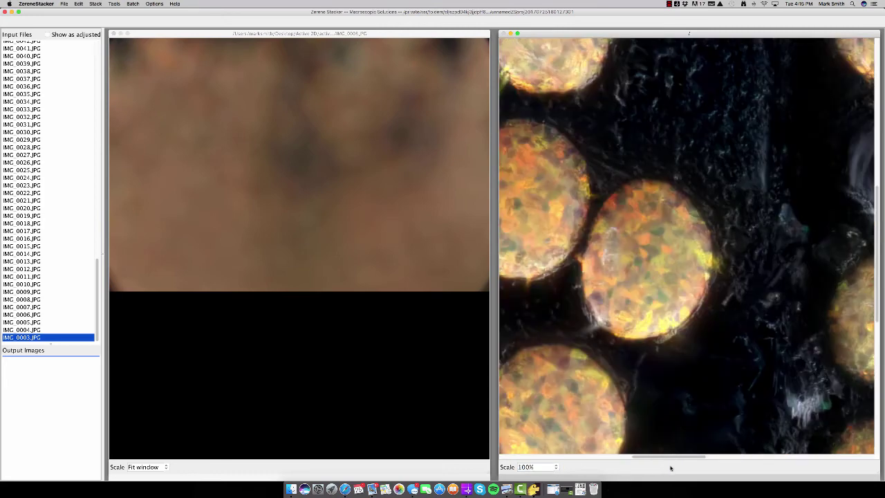
{"action": "left_click_drag", "start_coordinate": [670, 457], "coordinate": [779, 458]}
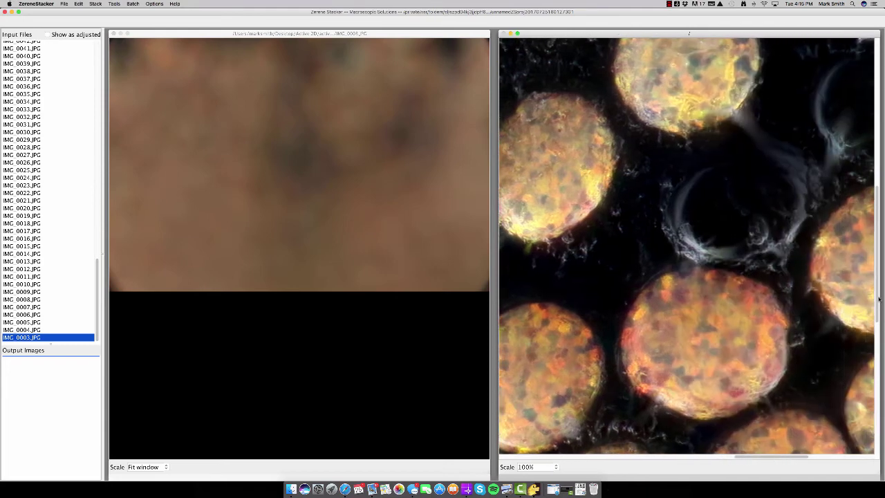
{"action": "left_click_drag", "start_coordinate": [878, 299], "coordinate": [879, 328]}
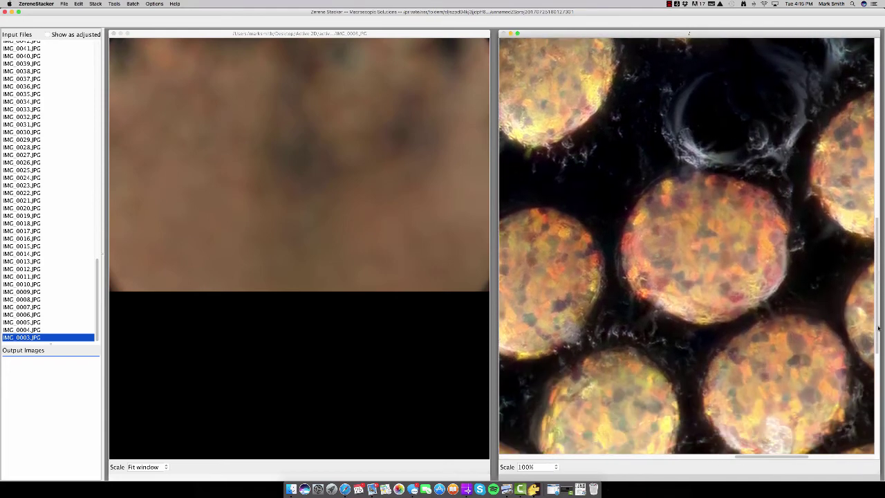
{"action": "left_click_drag", "start_coordinate": [780, 457], "coordinate": [749, 459]}
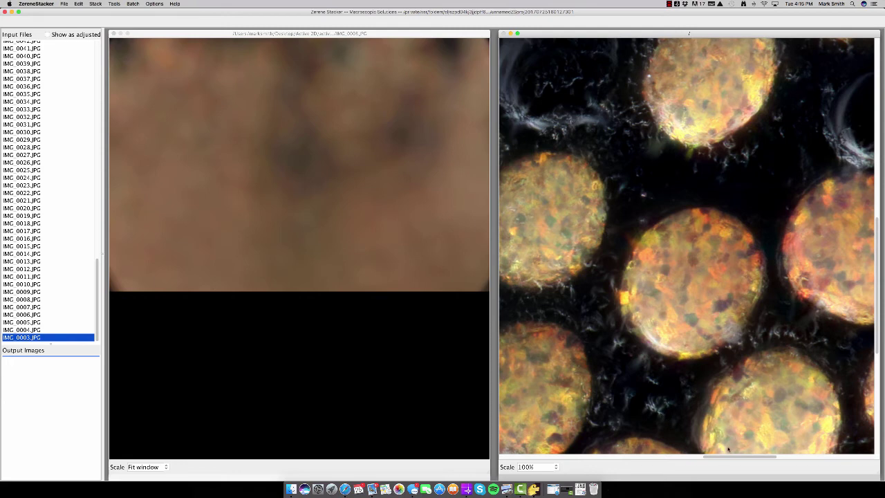
{"action": "left_click_drag", "start_coordinate": [718, 457], "coordinate": [649, 458]}
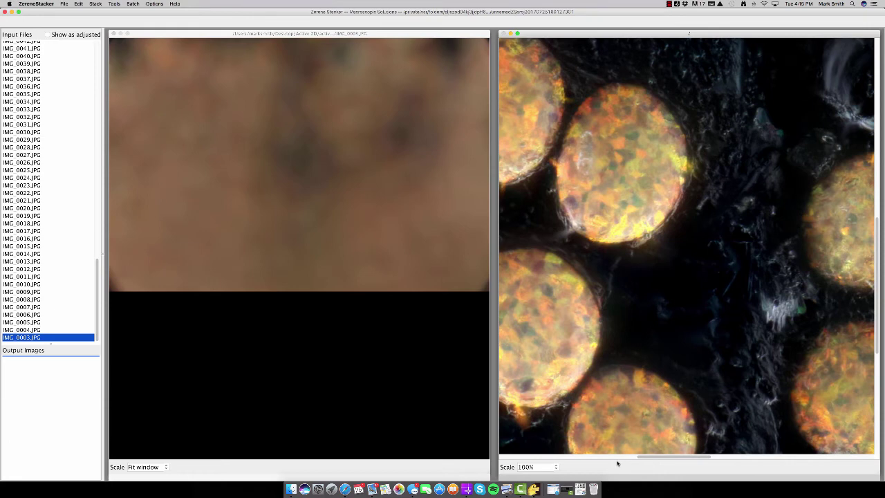
Step: Set the stacked image's display scale to Fit window to view the whole result
{"action": "left_click", "coordinate": [556, 467]}
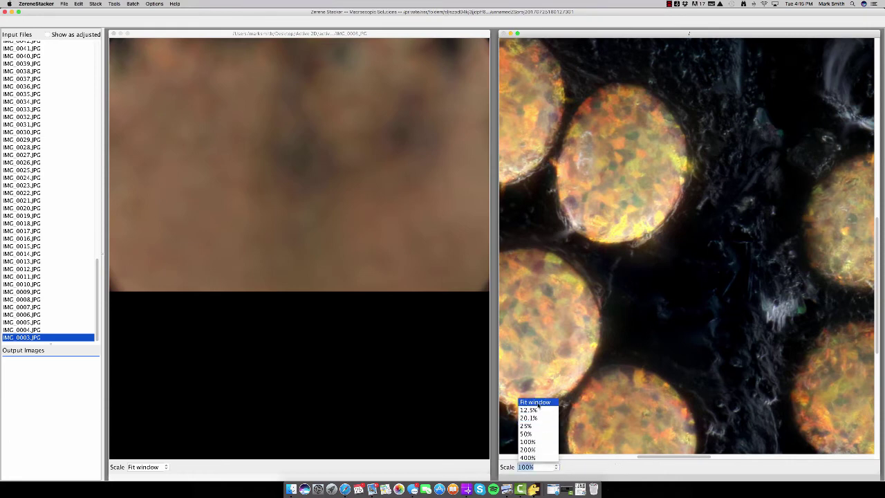
{"action": "left_click", "coordinate": [578, 395]}
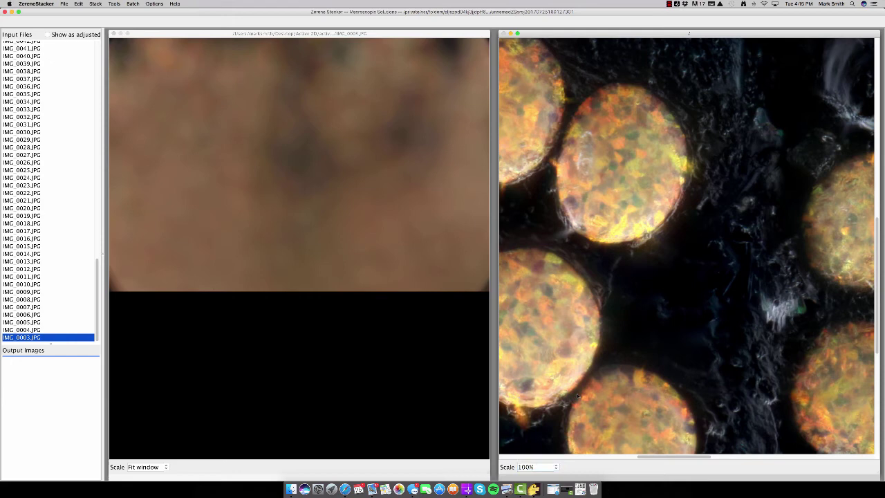
{"action": "left_click", "coordinate": [555, 467]}
{"action": "left_click", "coordinate": [536, 403]}
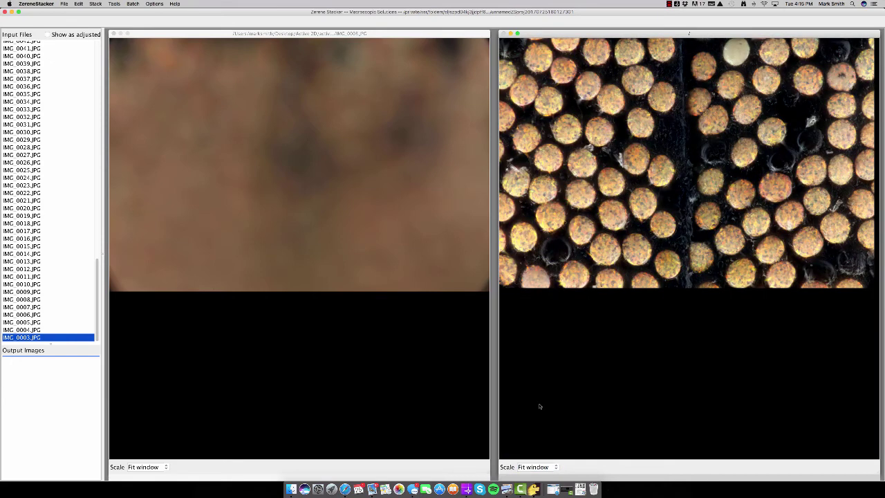
Step: Save the stacked output image as an uncompressed 16-bit RGB TIFF named 17-07-25-1 in the 50x objective folder
{"action": "left_click", "coordinate": [62, 4]}
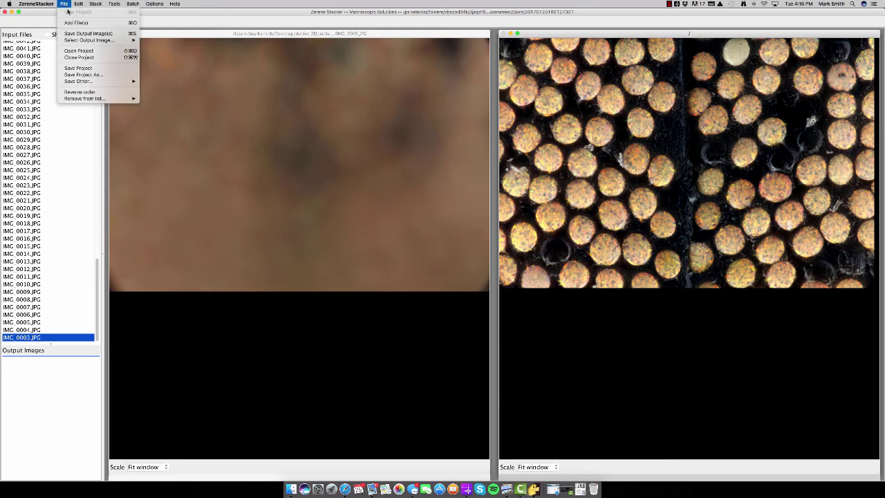
{"action": "left_click", "coordinate": [73, 34]}
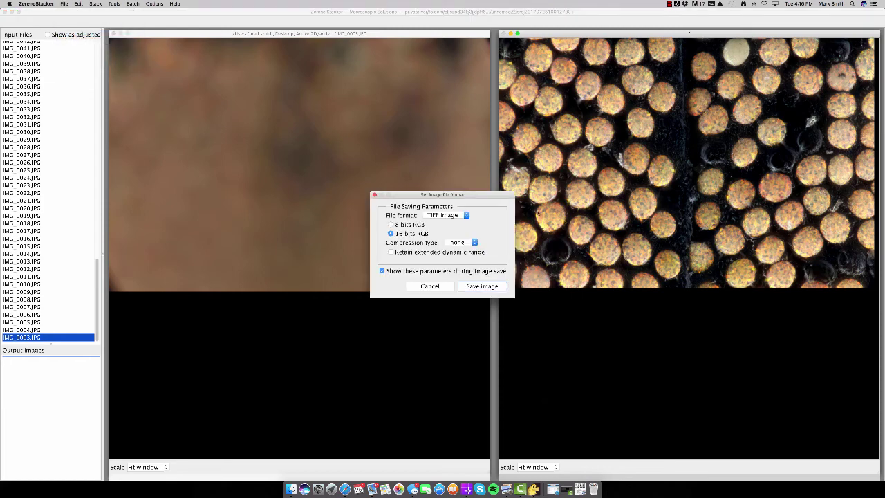
{"action": "left_click", "coordinate": [481, 286]}
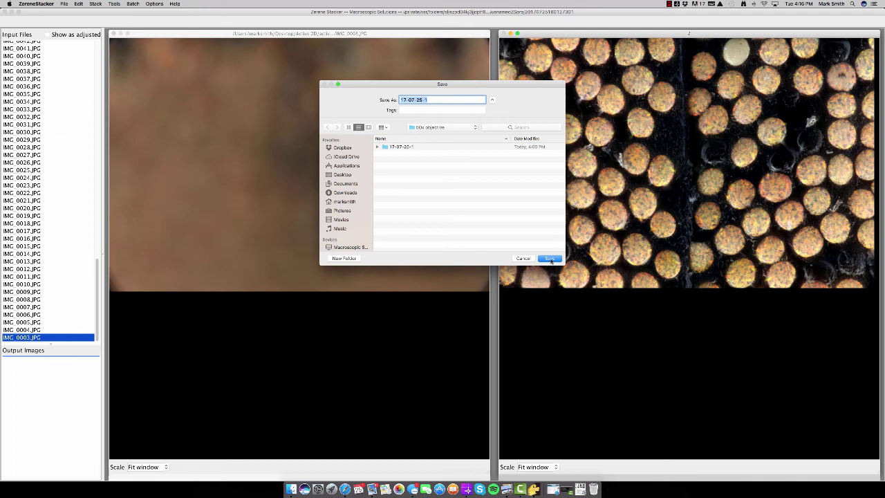
{"action": "left_click", "coordinate": [550, 258]}
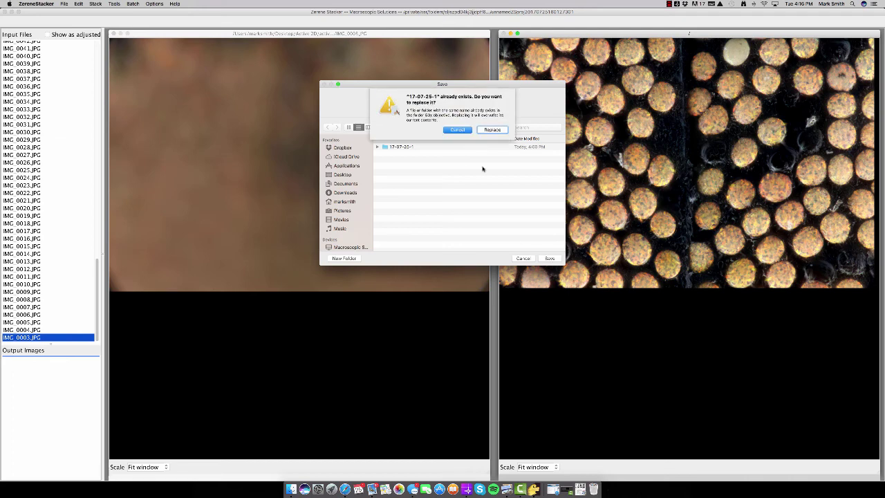